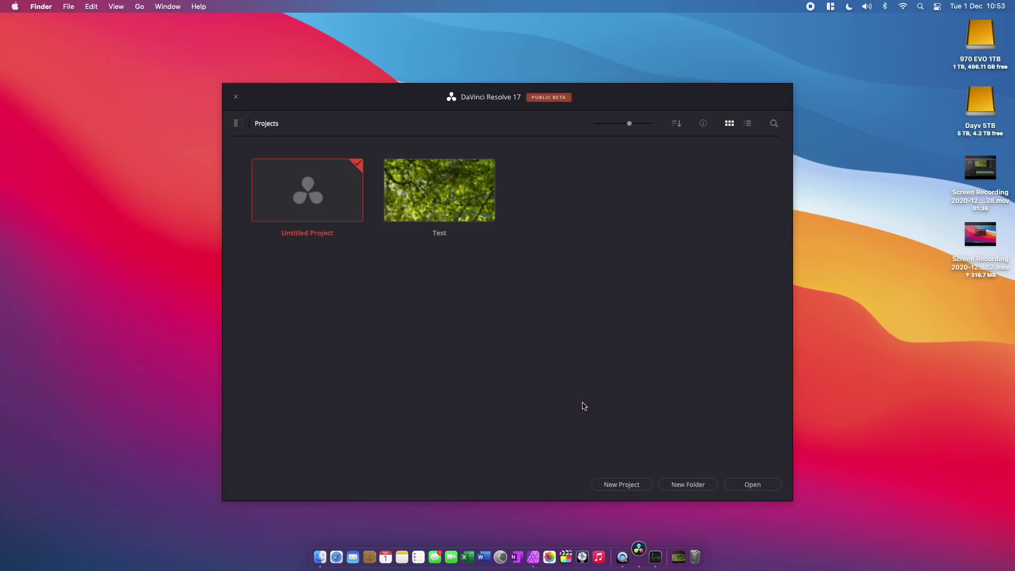
Step: Select the Test project in the Project Manager and open it
left_click(448, 189)
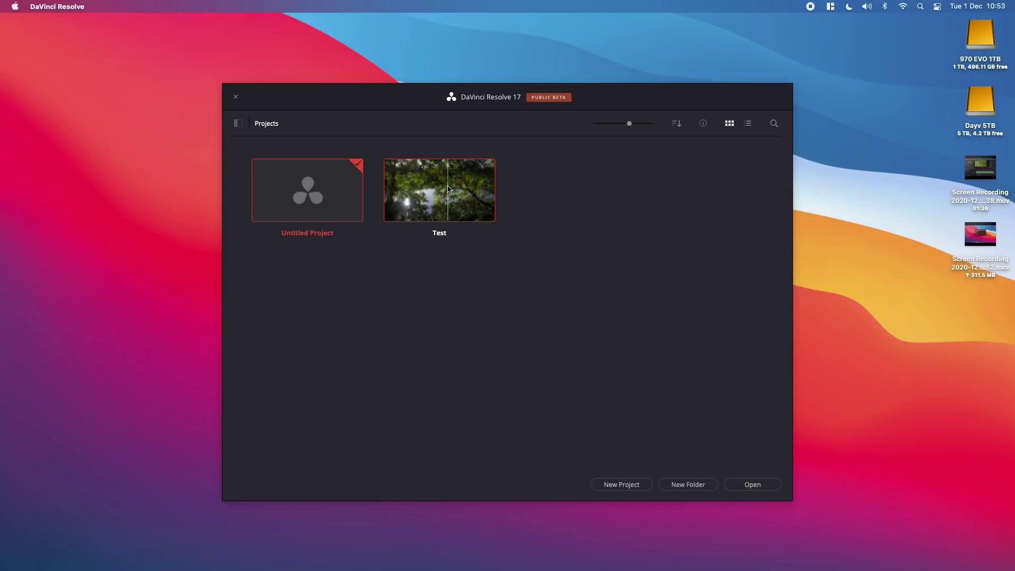
left_click(752, 484)
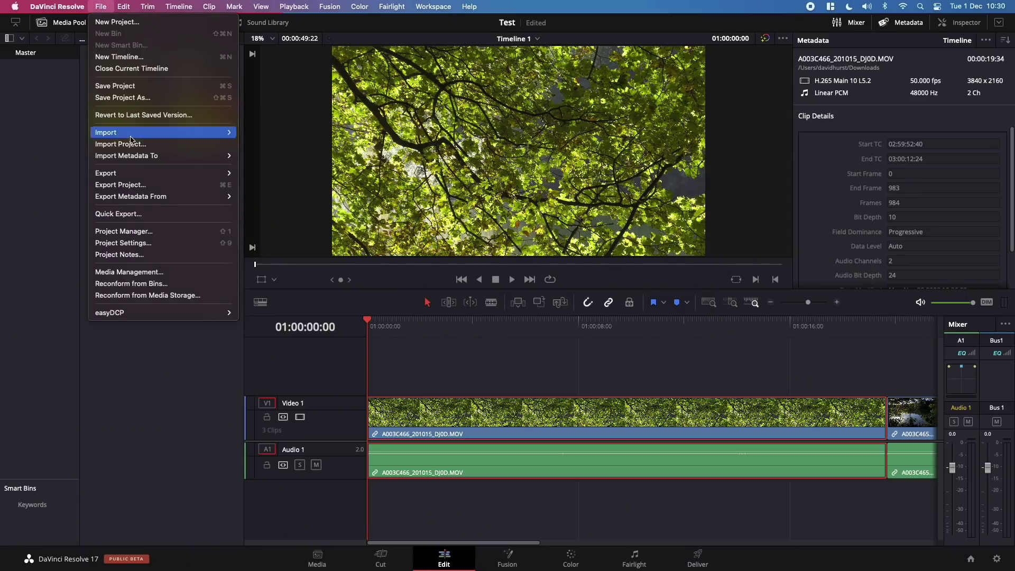
Step: Check Project Settings for 3840 x 2160 Ultra HD and 10 bit, cancel, and play the timeline
mouse_move(137, 179)
left_click(131, 248)
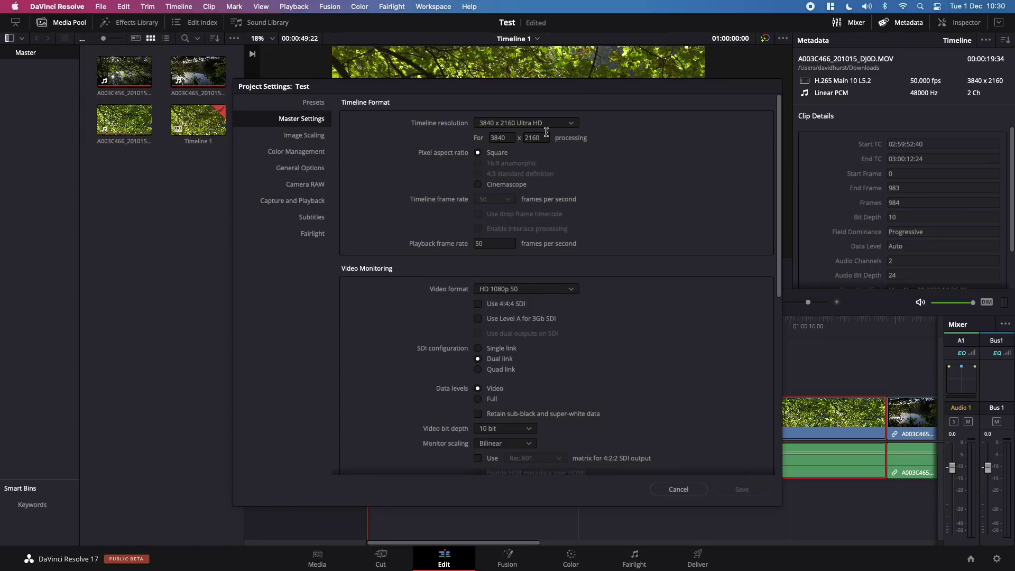
left_click(552, 127)
left_click(668, 175)
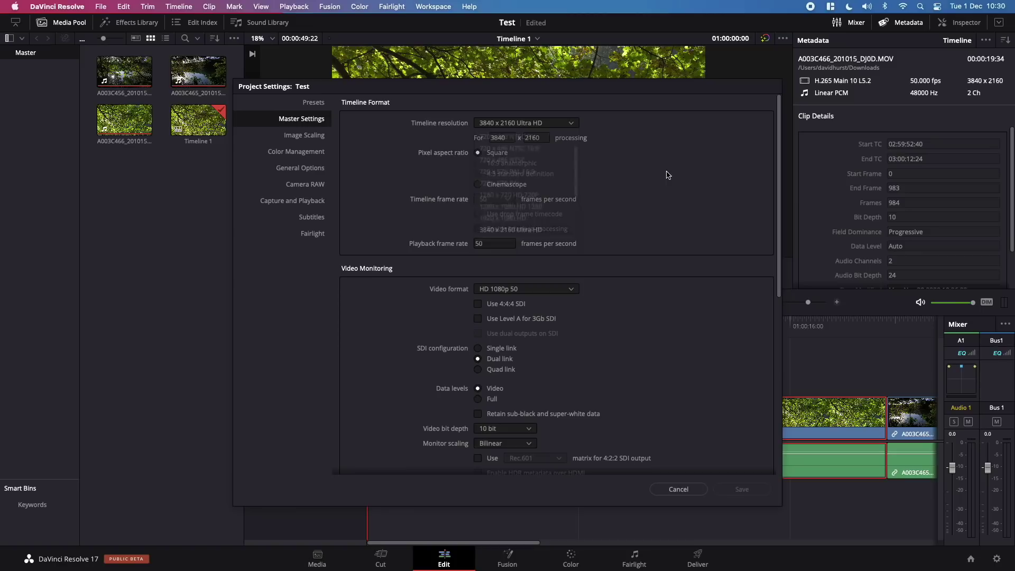
left_click(499, 432)
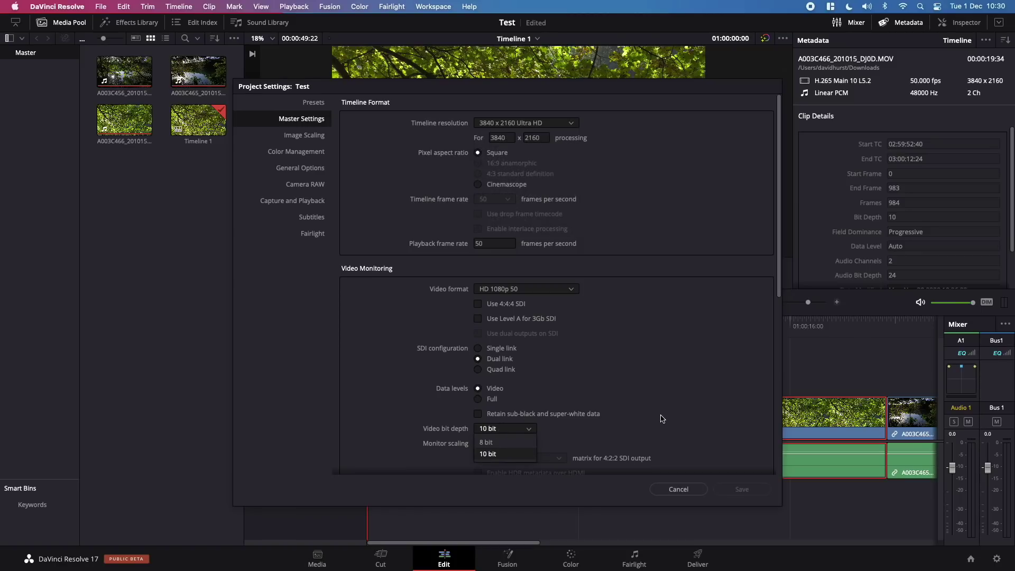
left_click(679, 489)
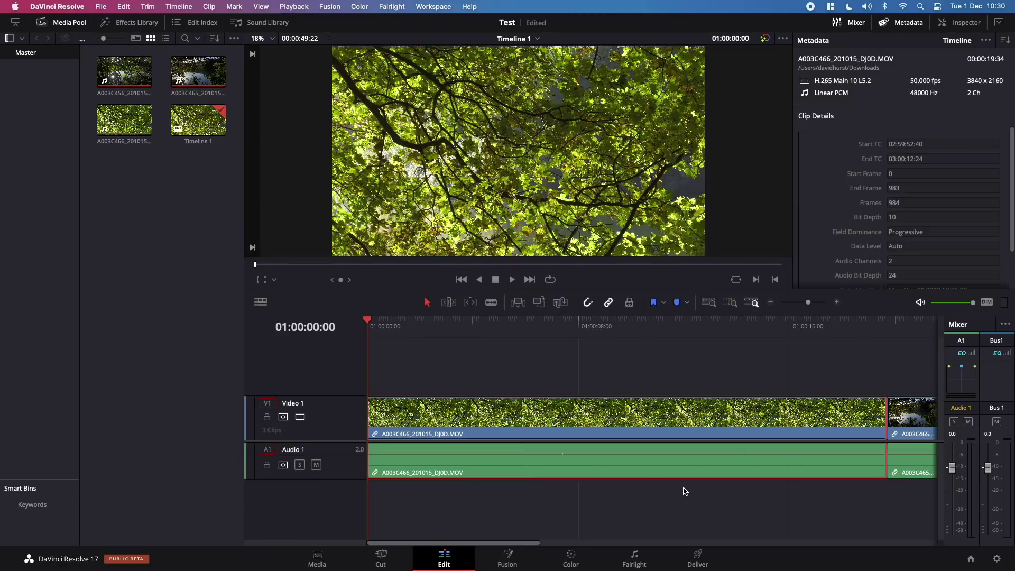
key("space")
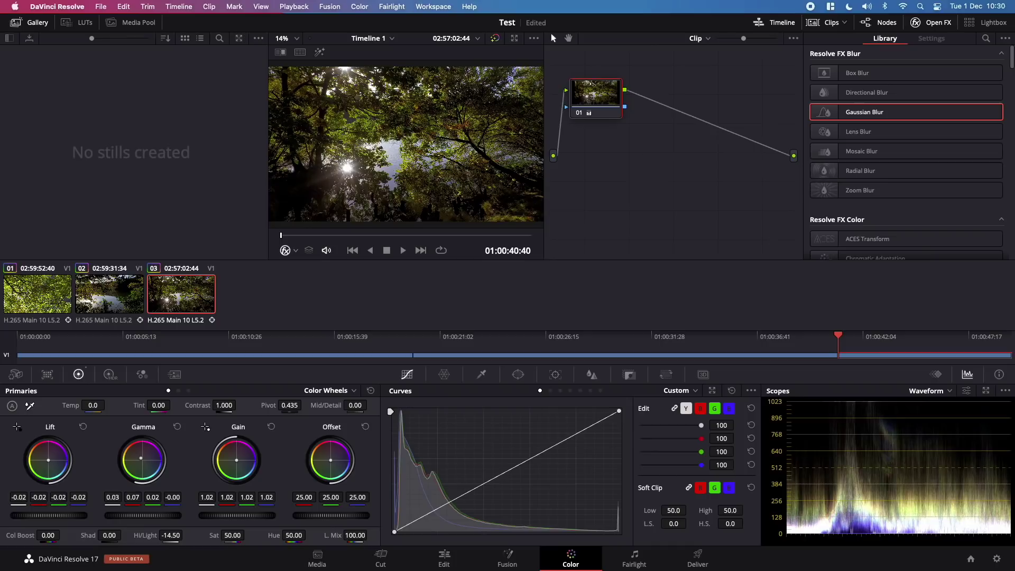
Step: Raise the third clip's lift and gamma, then add serial node 02 with Gaussian Blur
left_click_drag(22, 515, 32, 515)
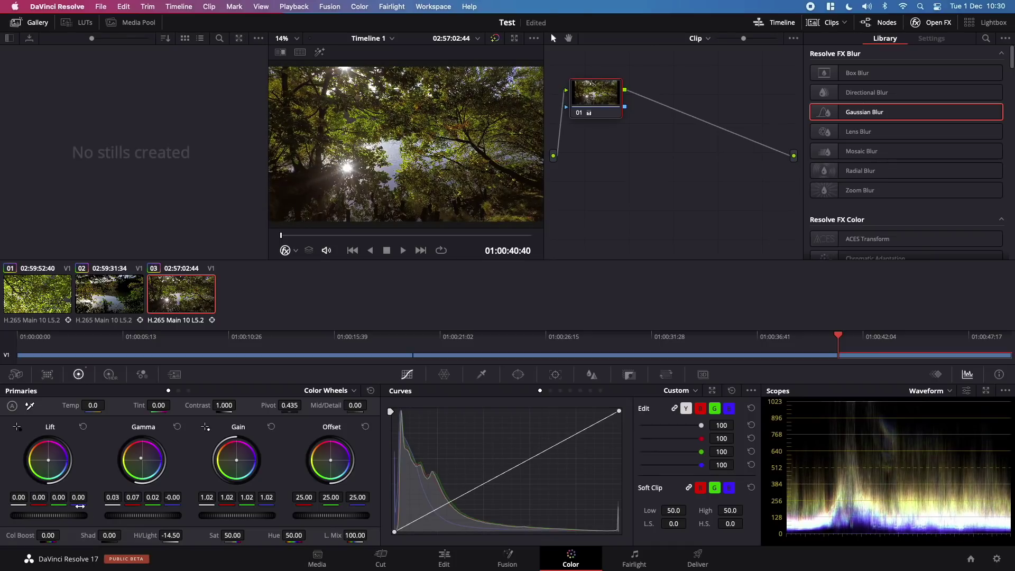
left_click_drag(121, 516, 139, 515)
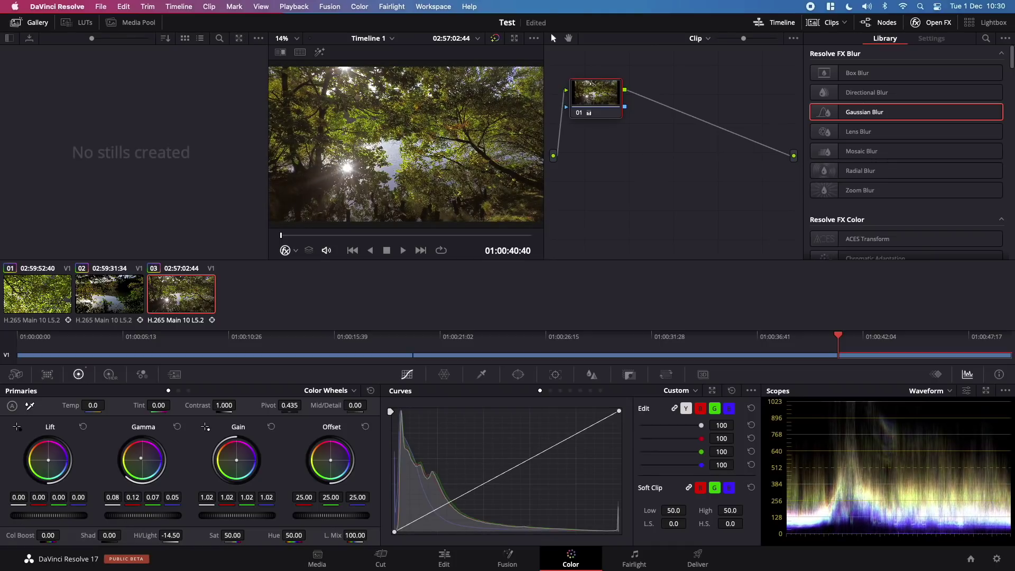
key("alt+s")
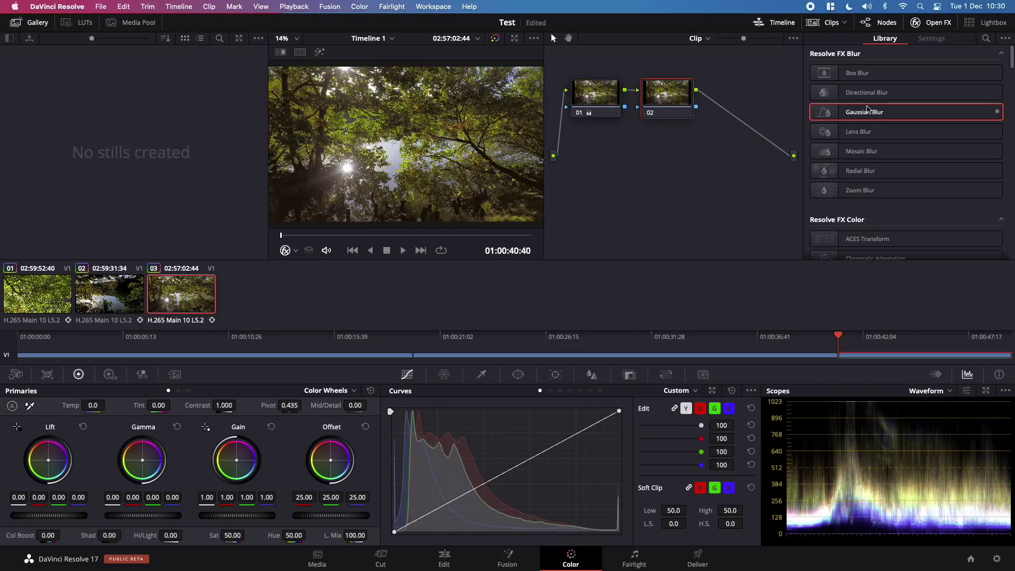
left_click_drag(866, 112, 673, 105)
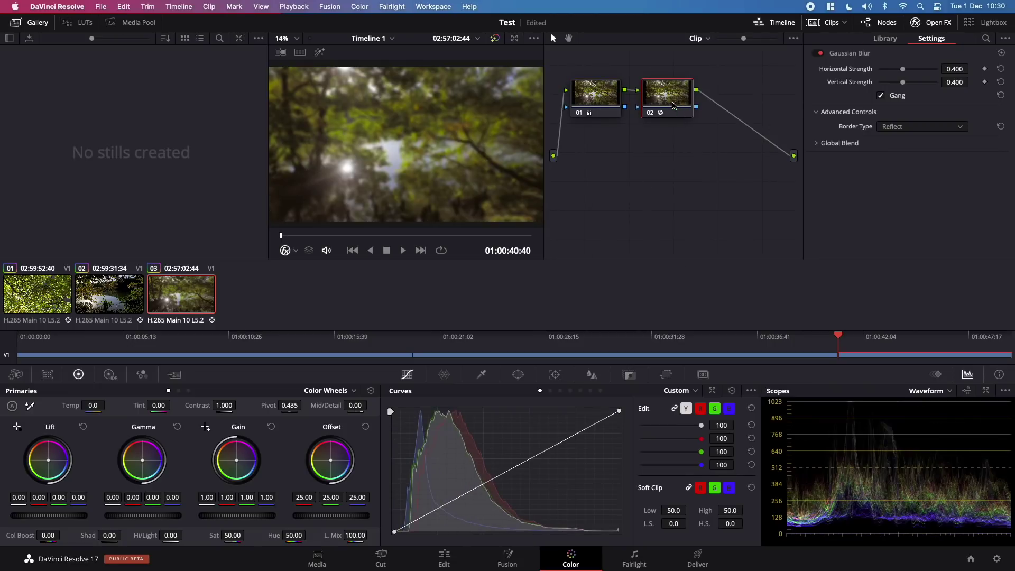
left_click(445, 558)
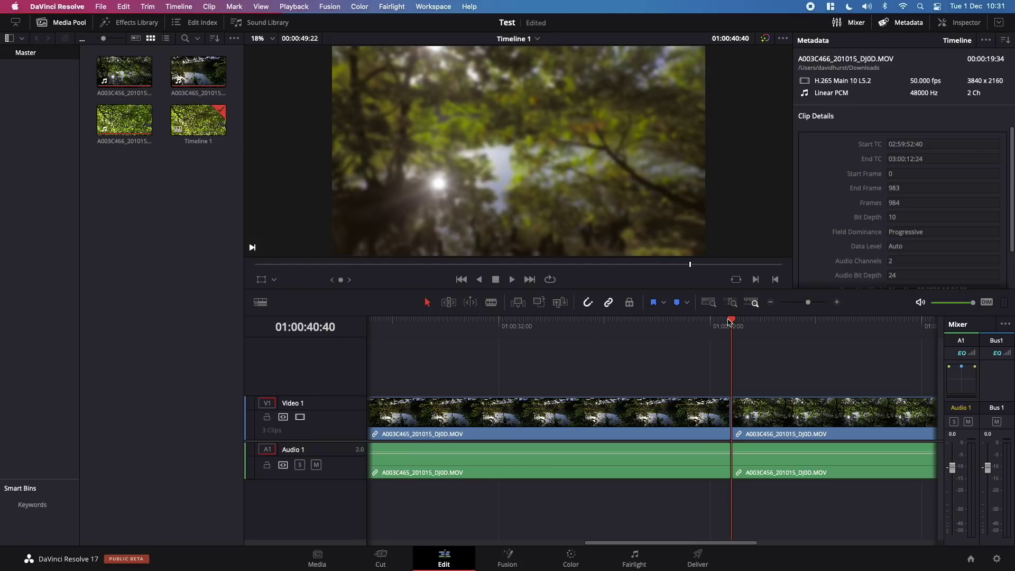
Step: Play back the timeline to preview the blurred third clip
key("space")
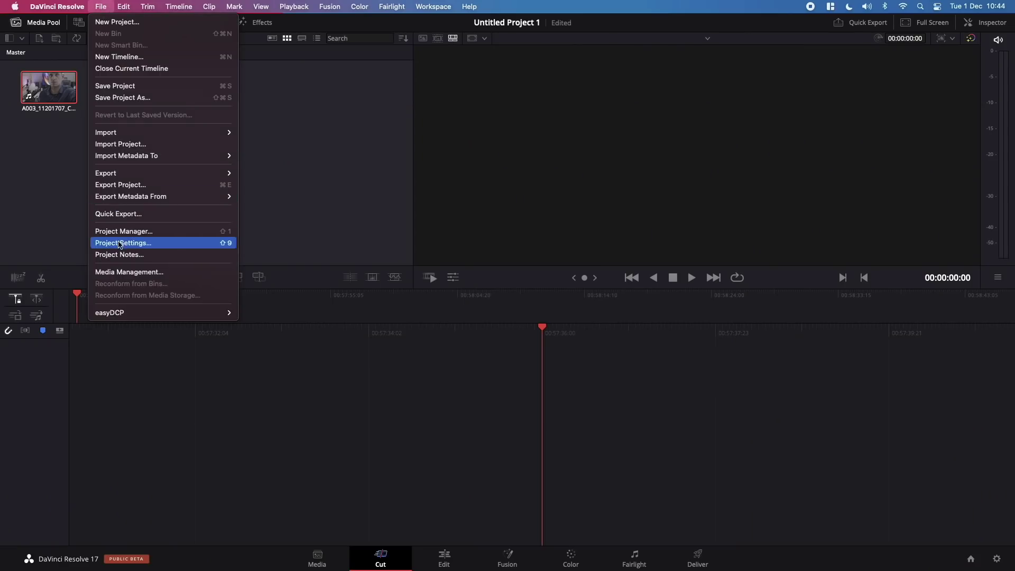
Step: Open Project Settings for Untitled Project 1
left_click(120, 245)
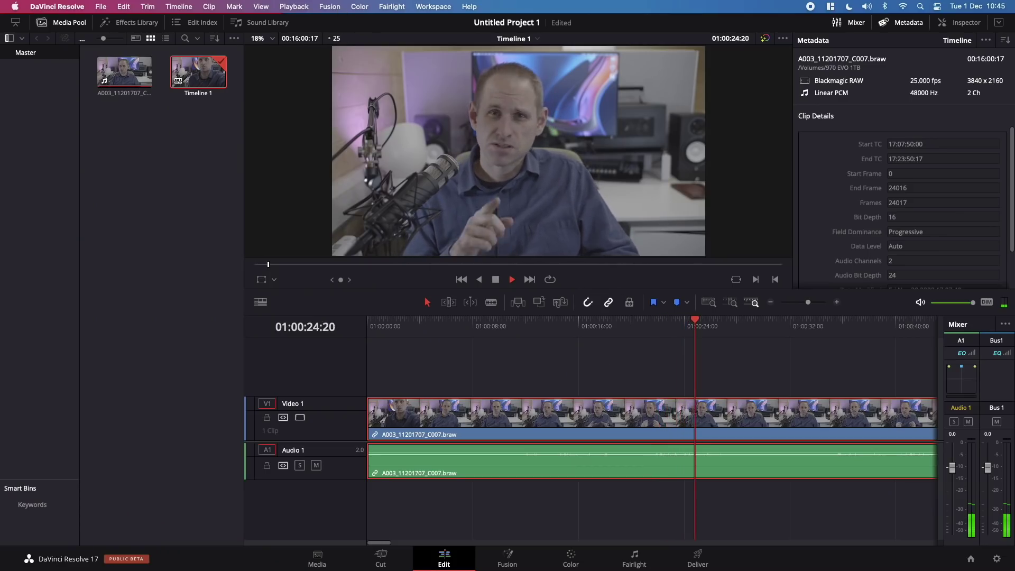
Step: Stop playback, scrub the BRAW clip, and raise its gain to 1.12
key("space")
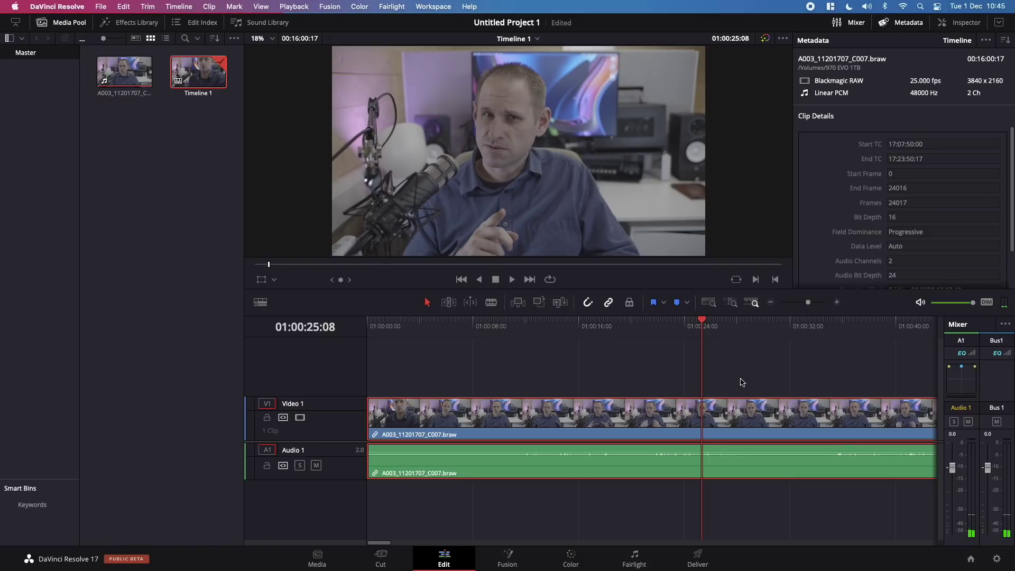
left_click(710, 304)
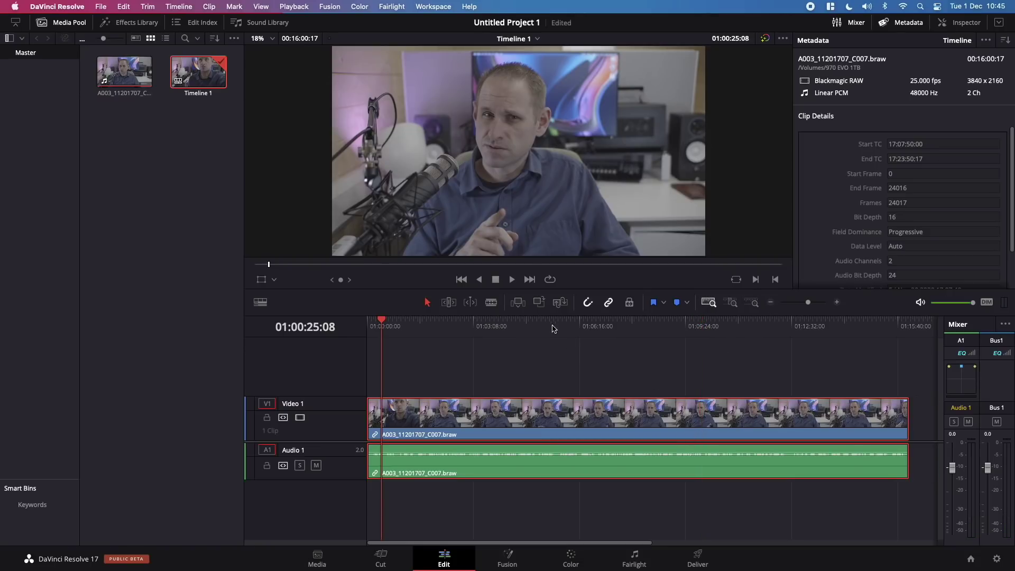
left_click_drag(549, 328, 466, 338)
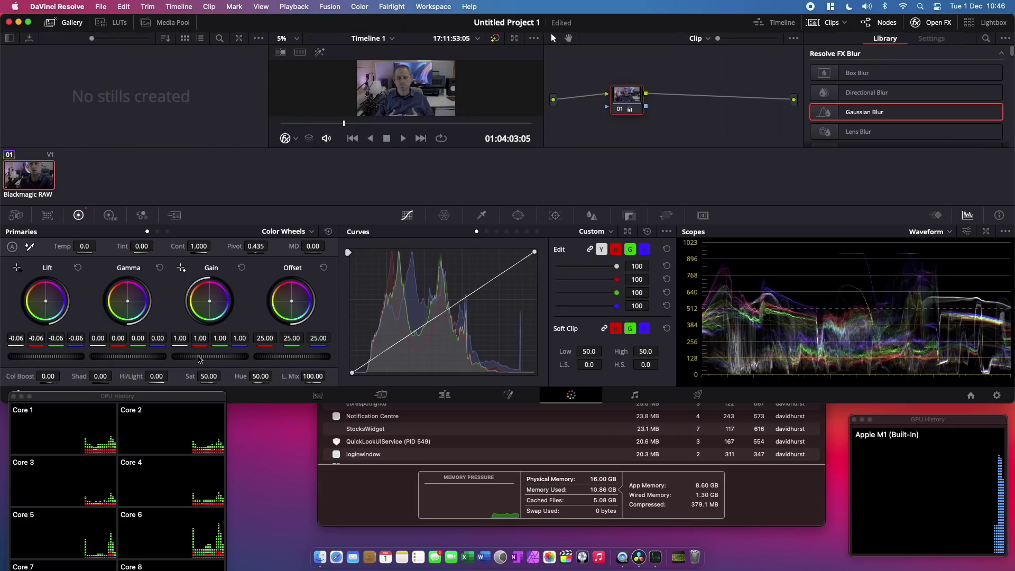
left_click_drag(200, 359, 186, 355)
Step: Add serial node 02 with Gaussian Blur and stack a copy of the BRAW clip on Video 2
right_click(622, 102)
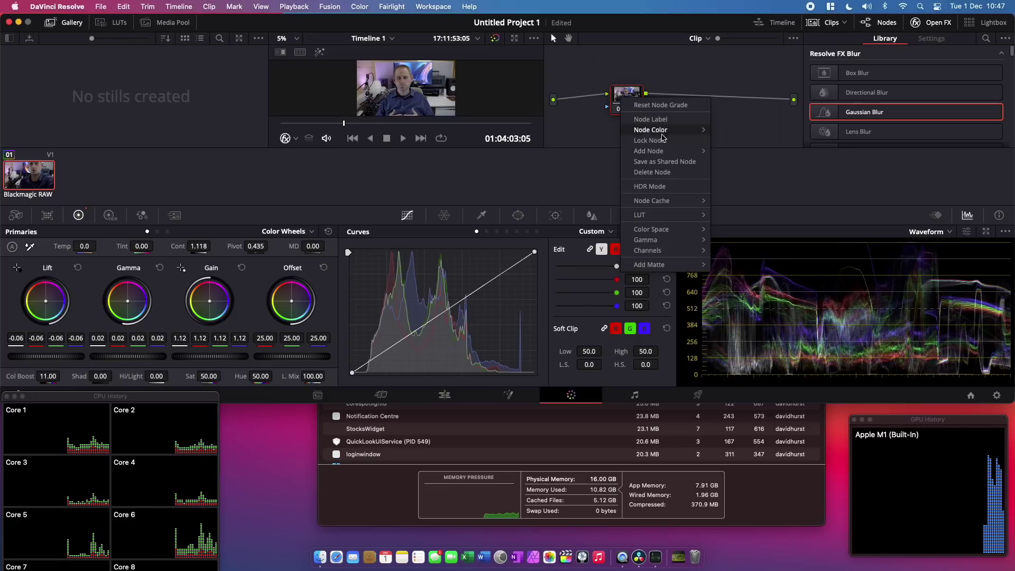
mouse_move(650, 151)
left_click(740, 153)
left_click_drag(904, 111, 679, 96)
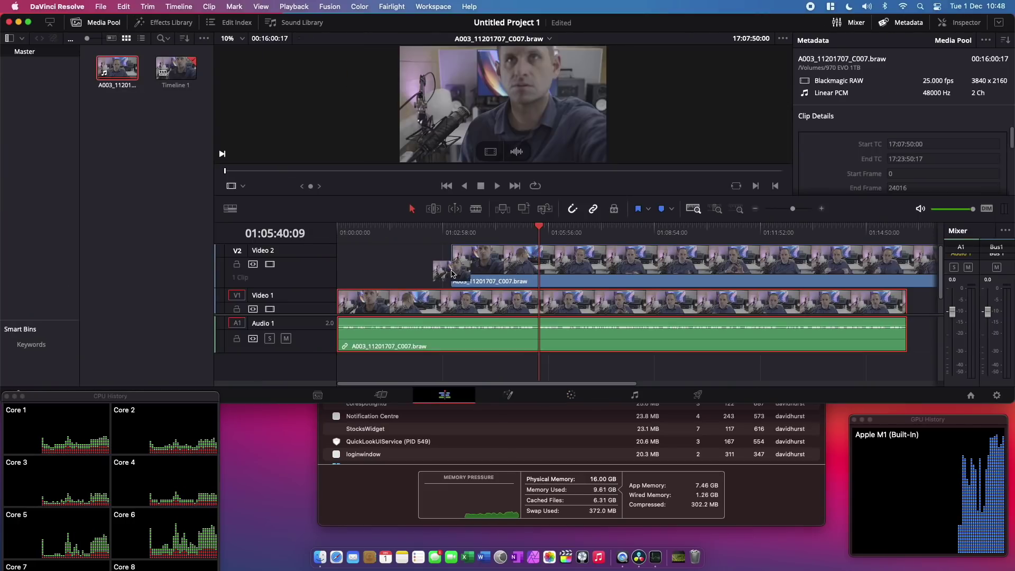
left_click_drag(452, 273, 452, 273)
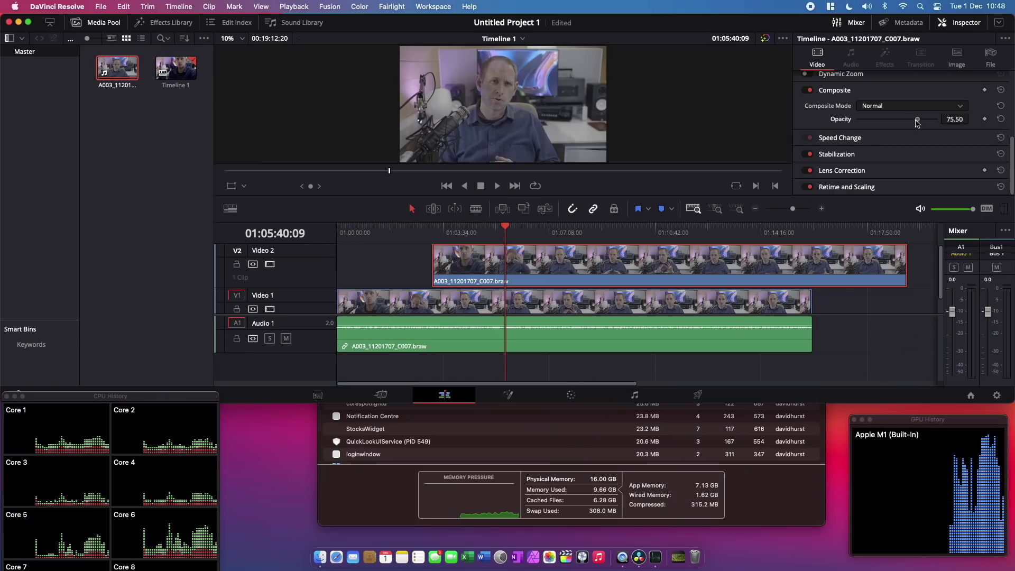
Step: Lower the stacked Video 2 clip's opacity to about 56%
left_click_drag(893, 120, 909, 123)
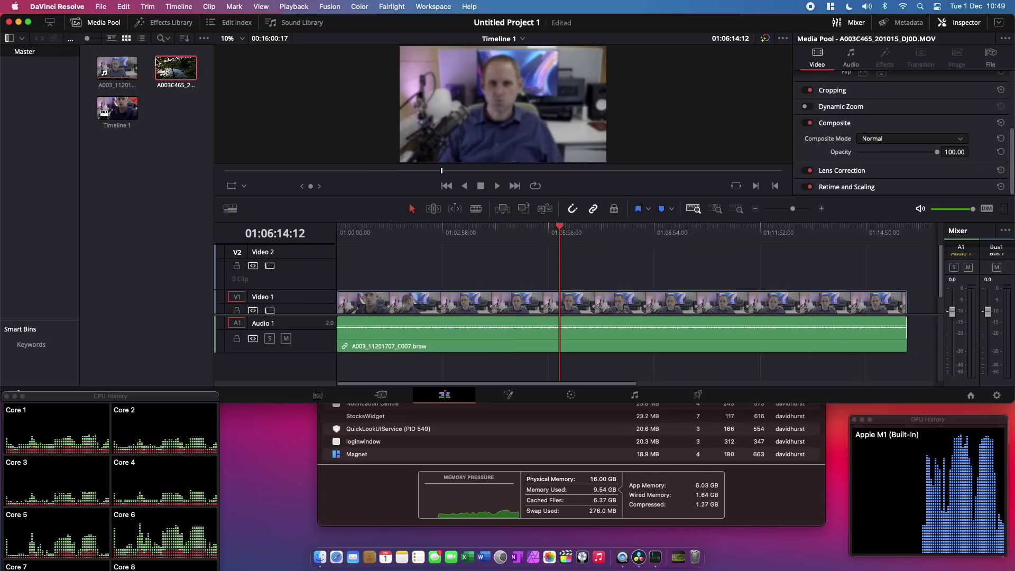
Step: Place A003C465_201015_DJ0D.MOV on Video 2 at the playhead and set its opacity to 69.54
left_click_drag(163, 67, 555, 272)
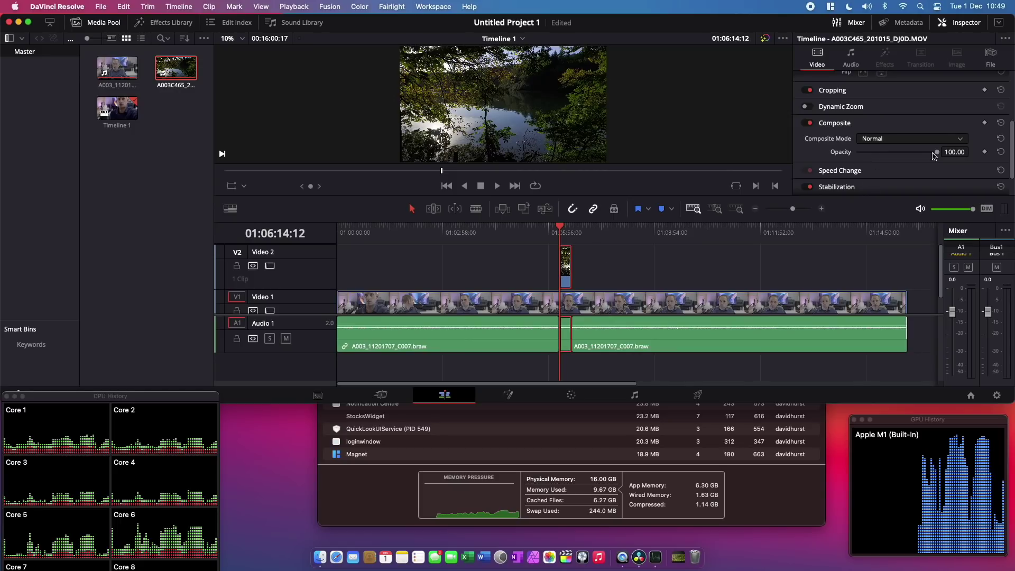
left_click_drag(937, 154, 907, 158)
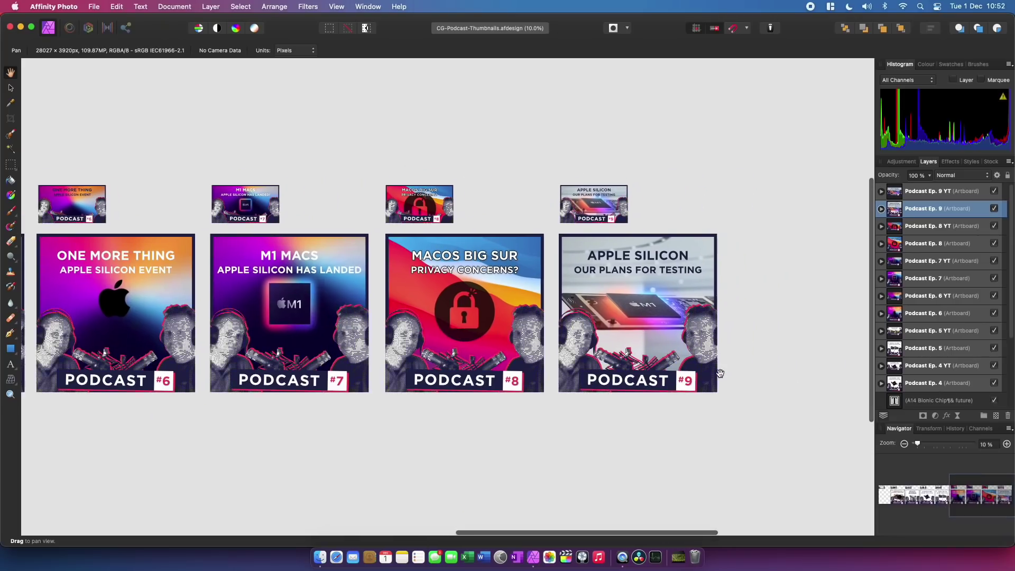
Step: Scroll around the podcast thumbnail artboards to inspect the halftone portraits
scroll(708, 372, "right", 5)
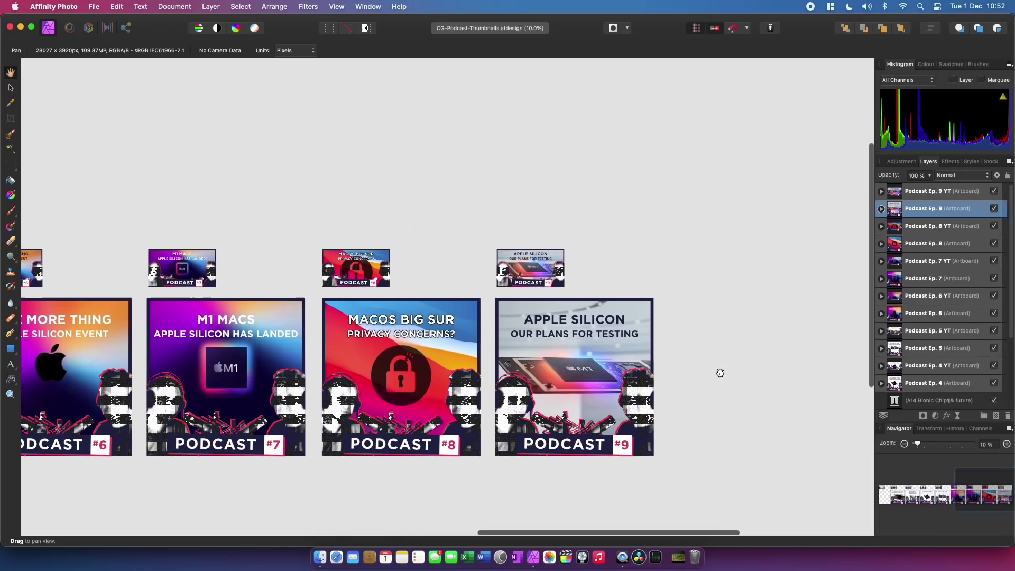
scroll(591, 351, "up", 15)
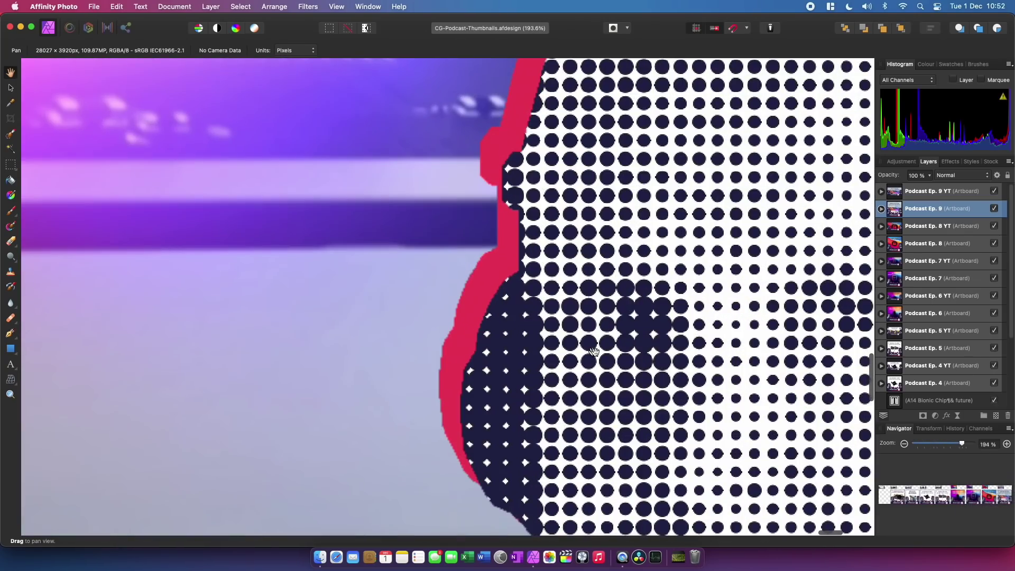
scroll(694, 314, "up", 8)
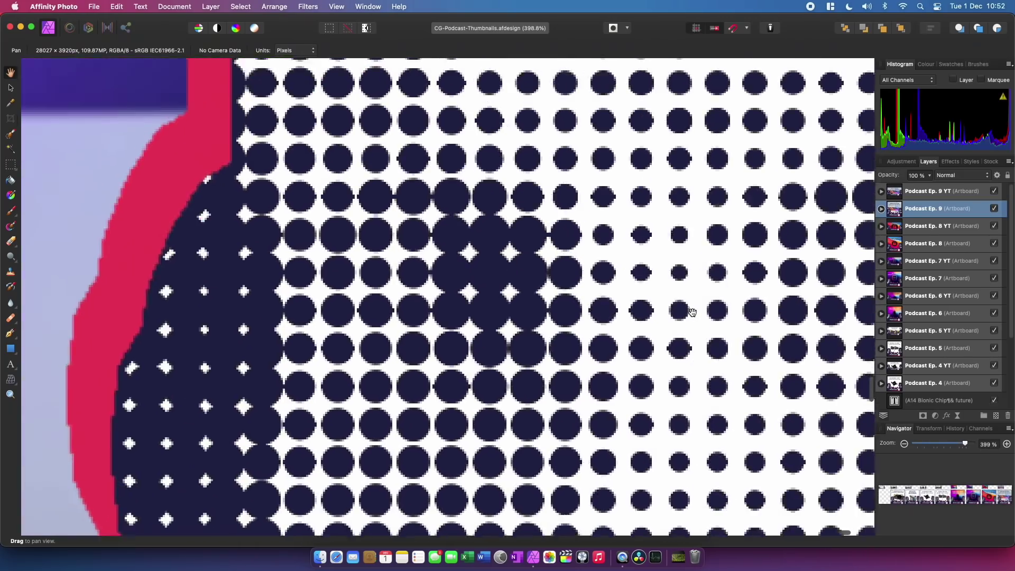
scroll(693, 311, "down", 10)
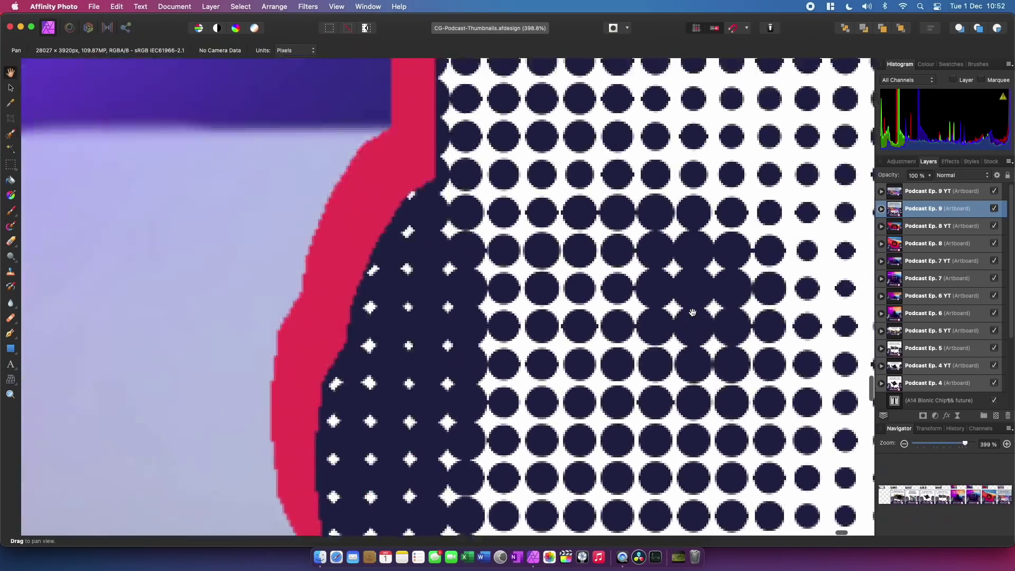
scroll(684, 323, "down", 10)
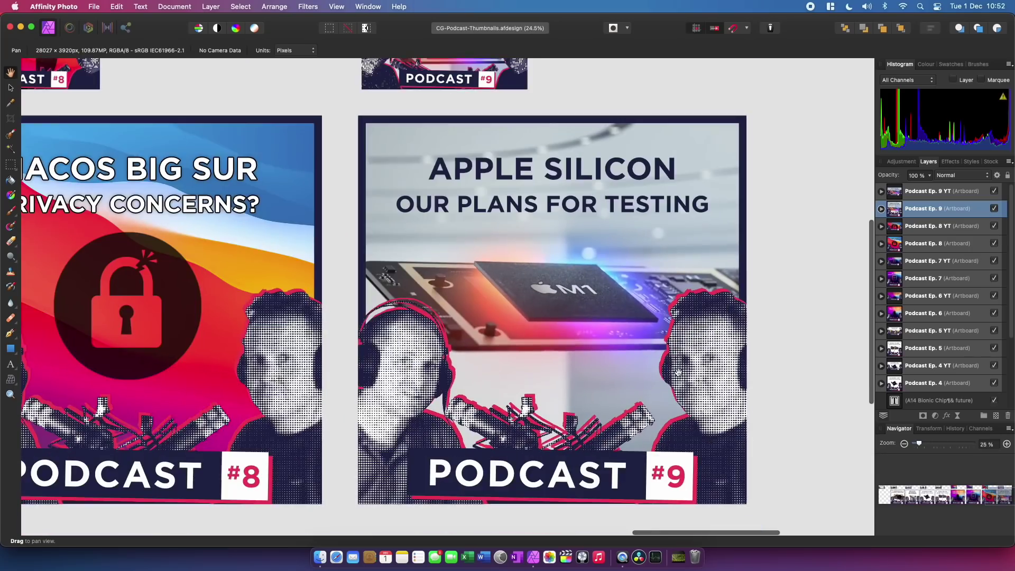
scroll(360, 300, "left", 10)
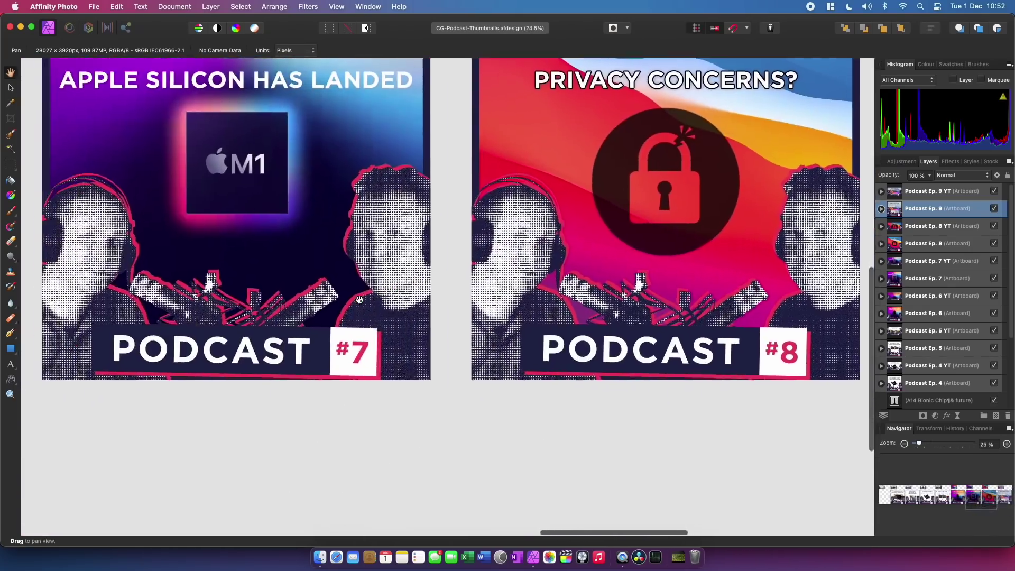
scroll(360, 299, "down", 10)
scroll(360, 299, "up", 10)
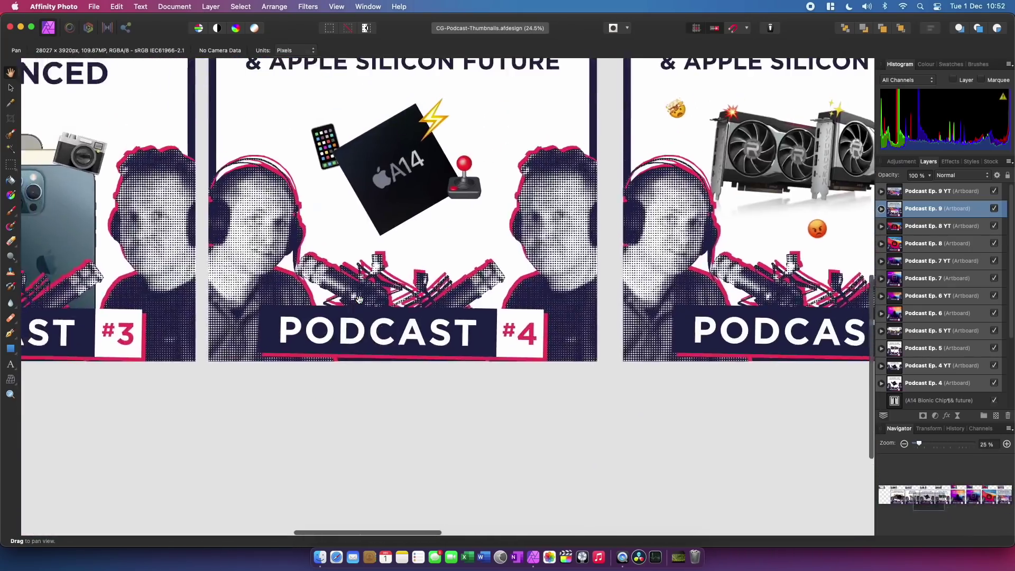
scroll(360, 300, "right", 5)
scroll(359, 300, "down", 3)
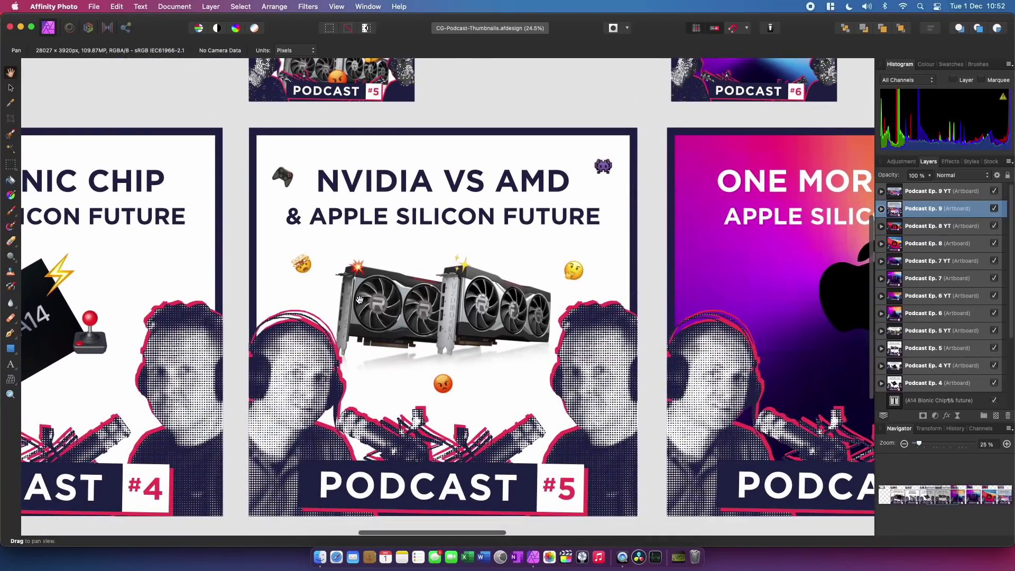
Step: Launch Activity Monitor via Spotlight to check memory use, about 6.35 GB of 16 GB
key("cmd+space")
type("a")
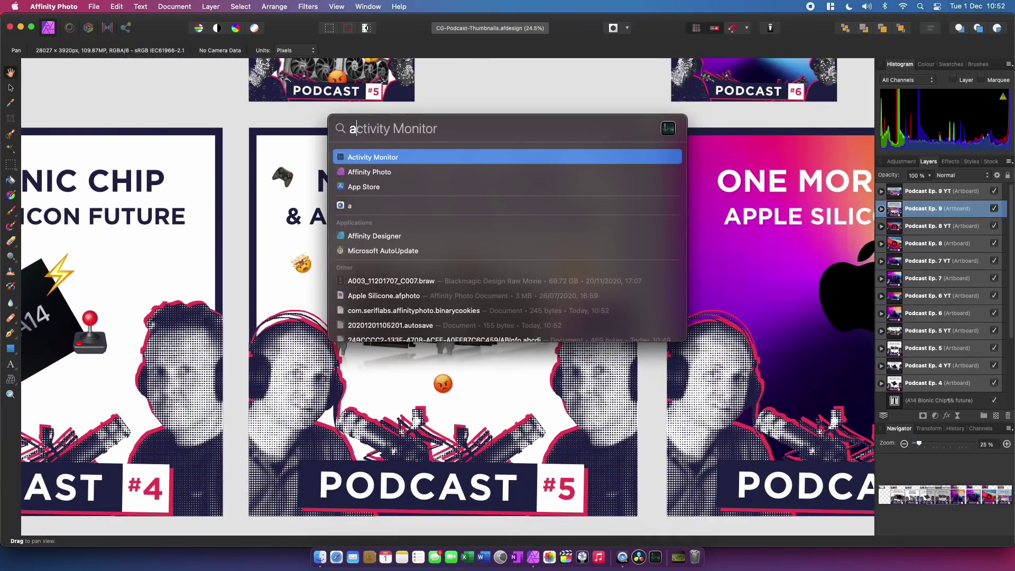
key("Return")
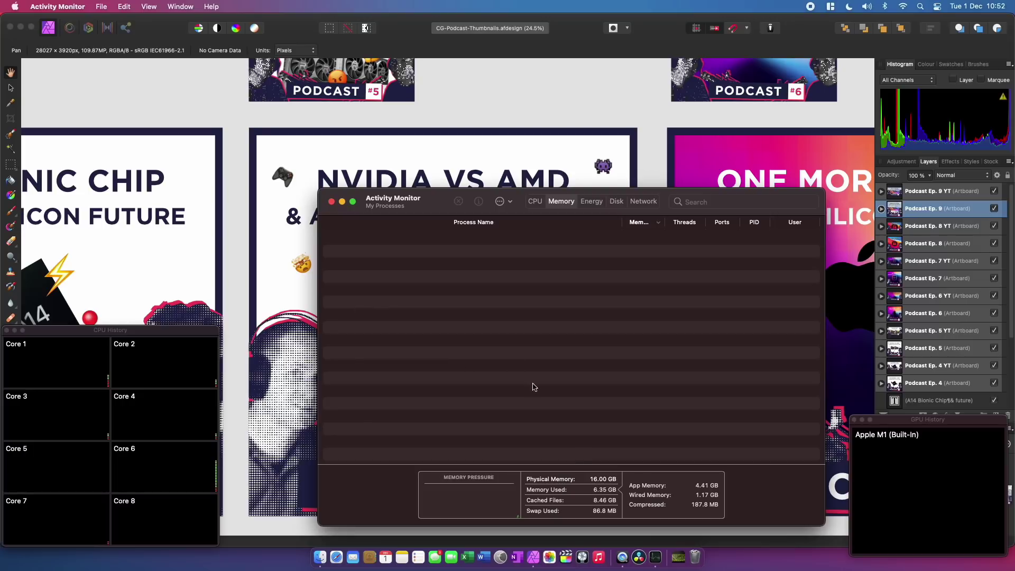